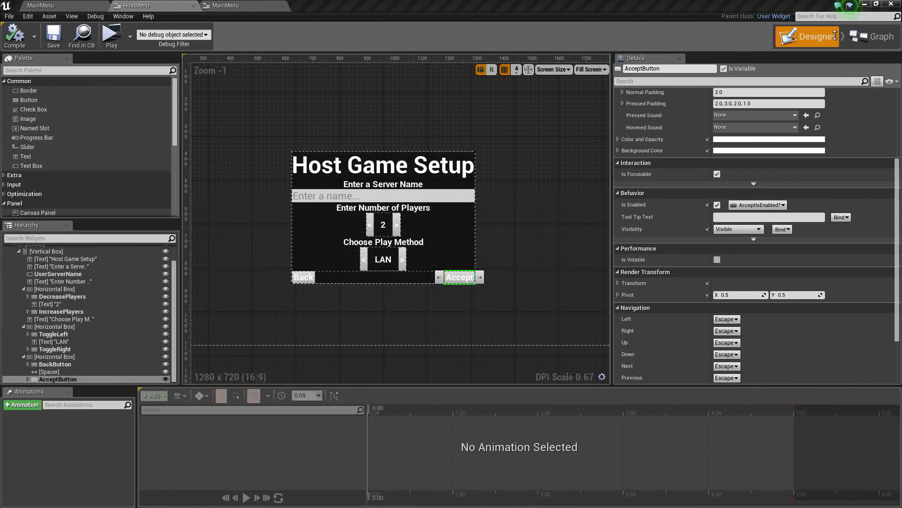
- Bring up the HostMenu event graph and start a game preview
{"action": "left_click", "coordinate": [867, 35]}
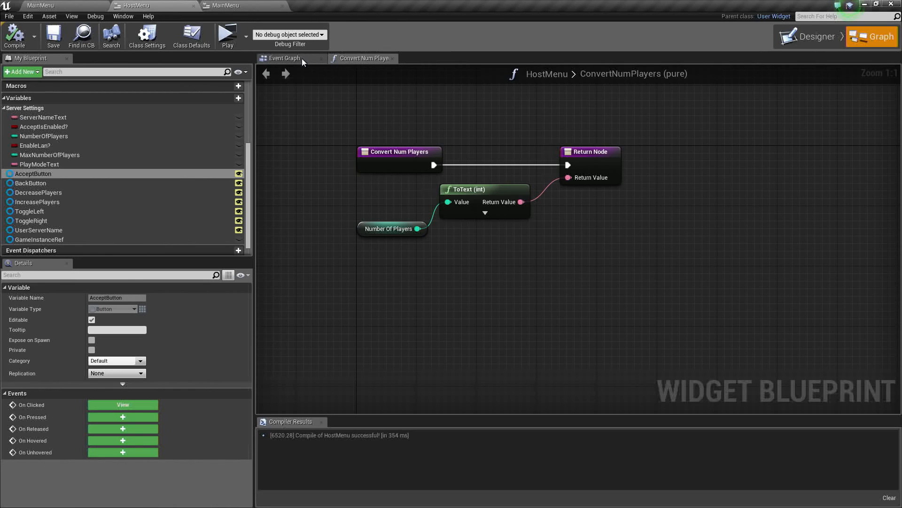
{"action": "left_click", "coordinate": [300, 58]}
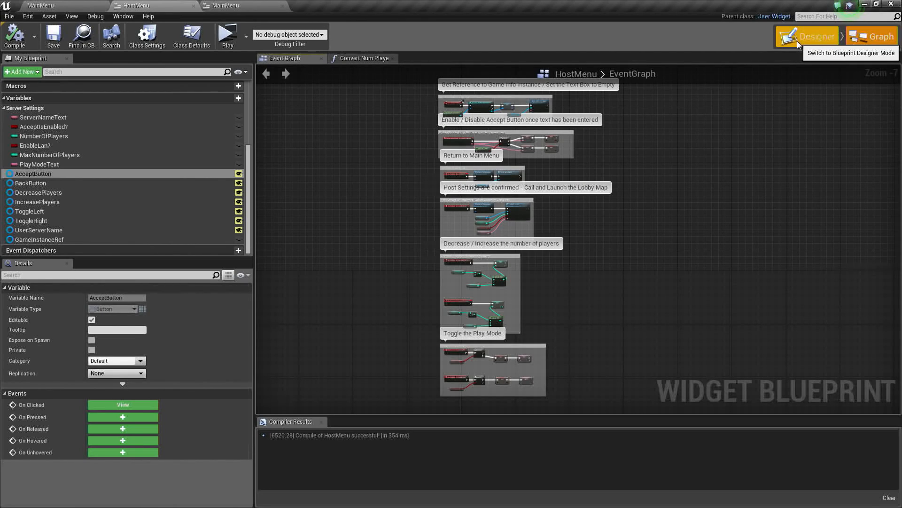
{"action": "left_click", "coordinate": [228, 35]}
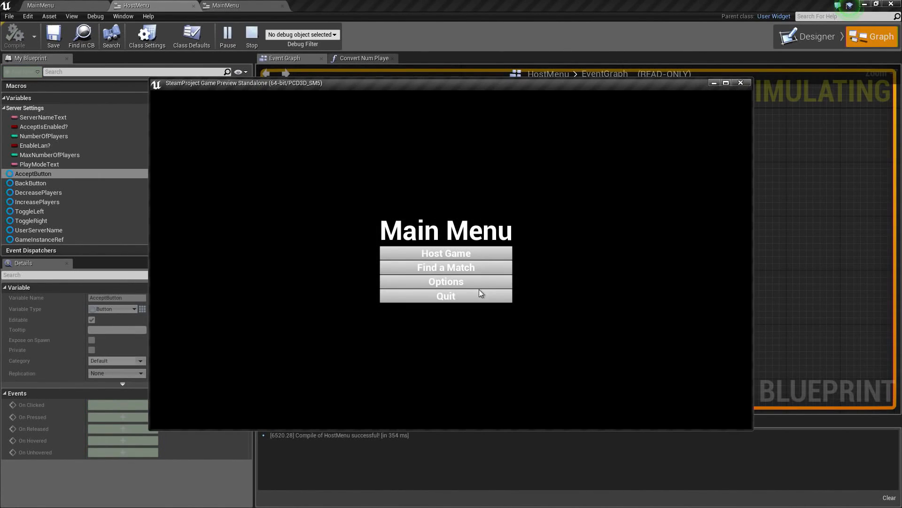
- Test the Host Game Setup screen with server name dsvfasdfs, several player counts and the INTERNET play method, and close the preview
{"action": "left_click", "coordinate": [486, 253]}
{"action": "left_click", "coordinate": [493, 264]}
{"action": "type", "text": "dsvfasdfs"}
{"action": "left_click", "coordinate": [465, 292]}
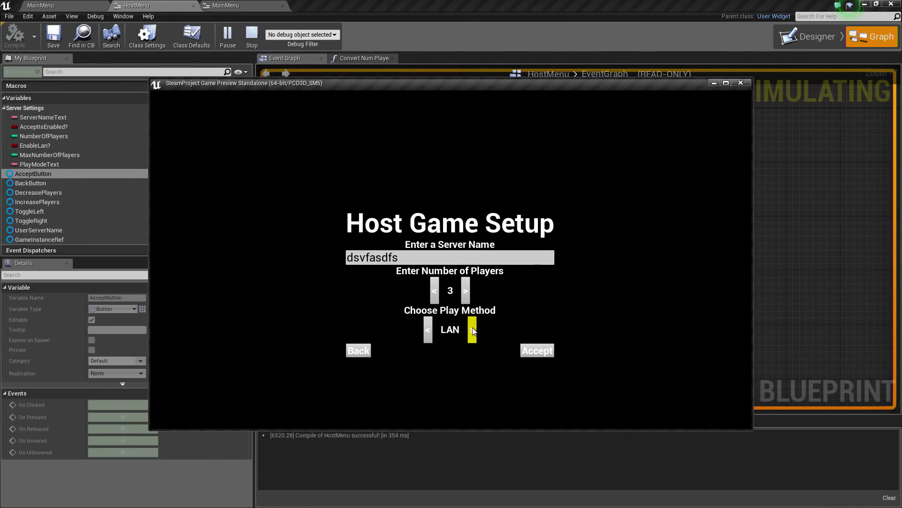
{"action": "left_click", "coordinate": [472, 329]}
{"action": "left_click", "coordinate": [465, 292]}
{"action": "left_click", "coordinate": [433, 291]}
{"action": "left_click", "coordinate": [433, 292]}
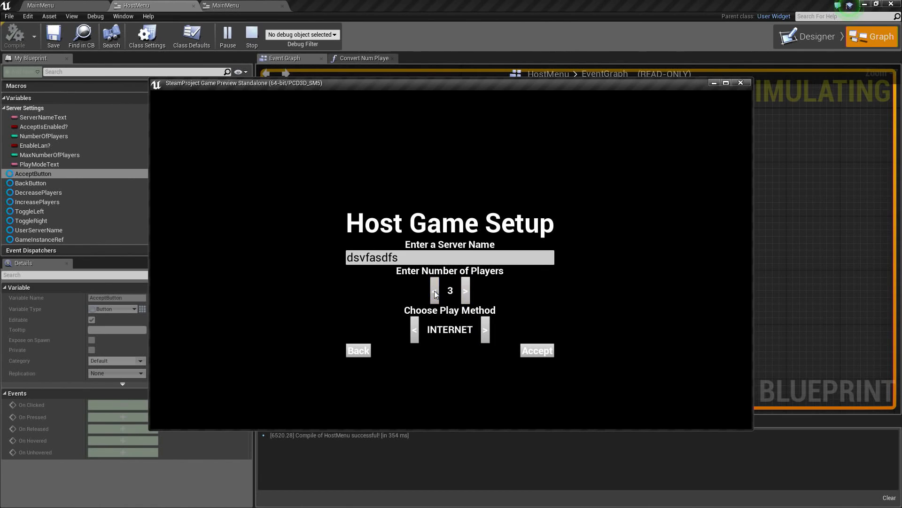
{"action": "left_click", "coordinate": [740, 84]}
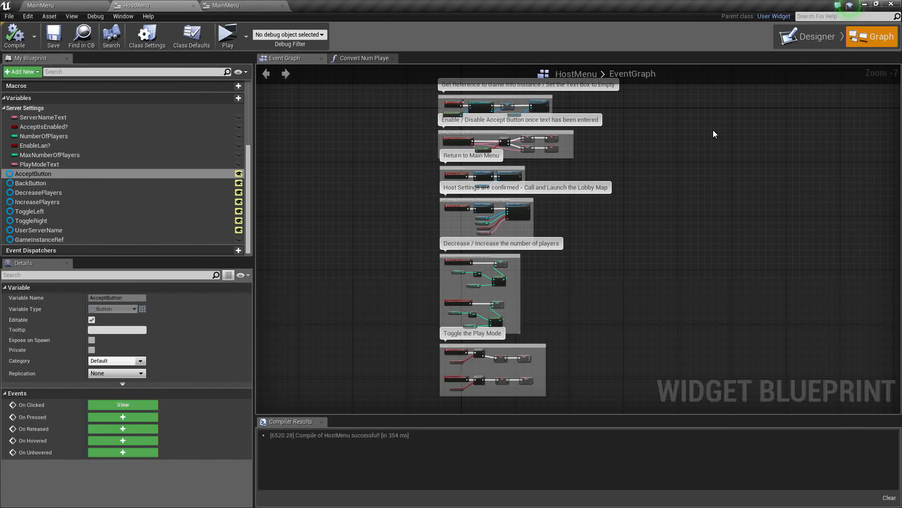
- Close the open HostMenu and MainMenu widget editors and reopen the HostMenu widget
{"action": "left_click", "coordinate": [193, 6]}
{"action": "left_click", "coordinate": [194, 6]}
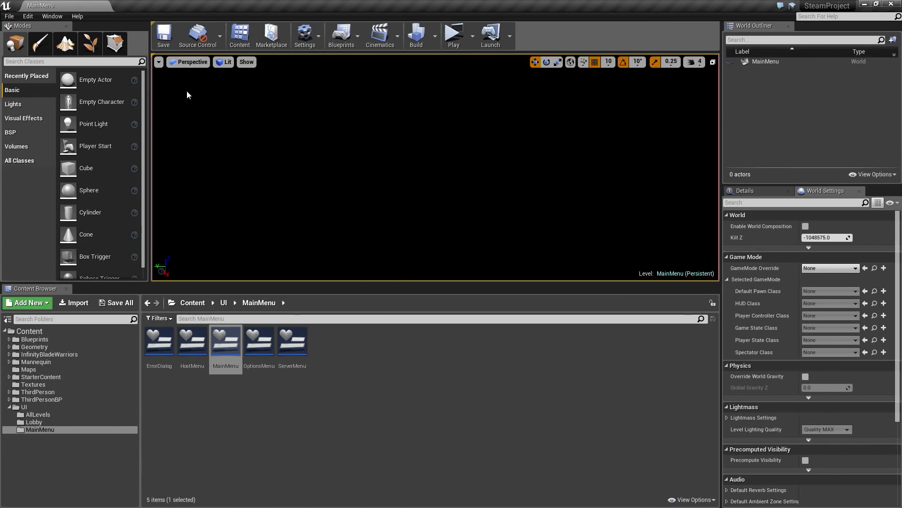
{"action": "double_click", "coordinate": [195, 367]}
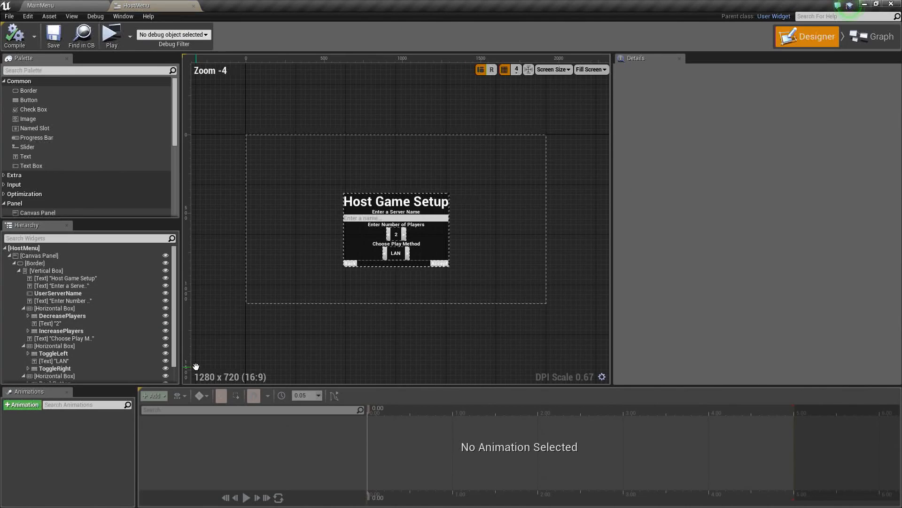
- Open the OptionsMenu widget from the MainMenu UI folder and dock its editor alongside the others
{"action": "left_click", "coordinate": [61, 4]}
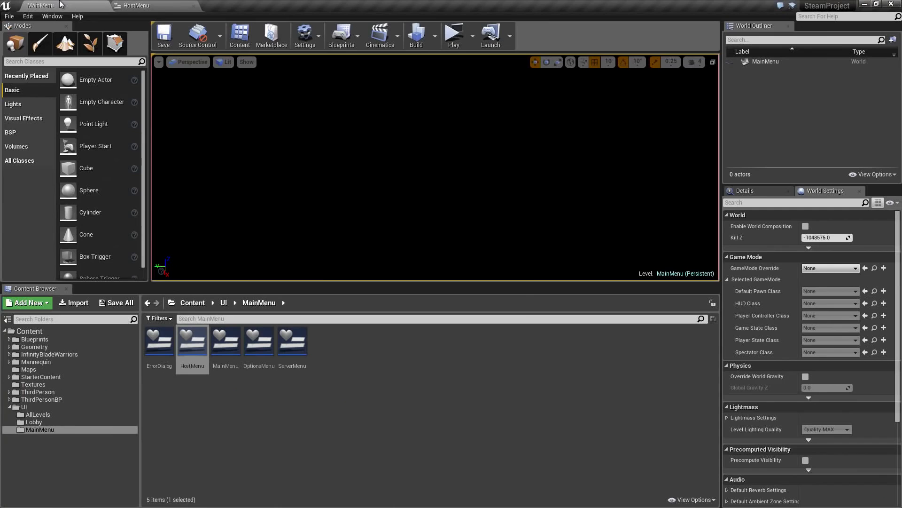
{"action": "left_click", "coordinate": [259, 348]}
{"action": "double_click", "coordinate": [265, 354]}
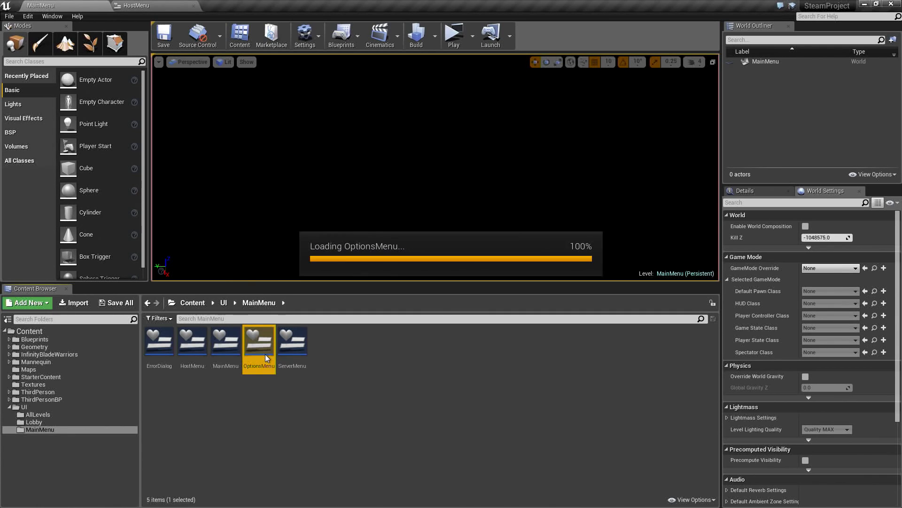
{"action": "left_click_drag", "start_coordinate": [146, 59], "coordinate": [145, 5]}
- Copy the border with its whole vertical box layout from the HostMenu hierarchy
{"action": "left_click", "coordinate": [223, 6]}
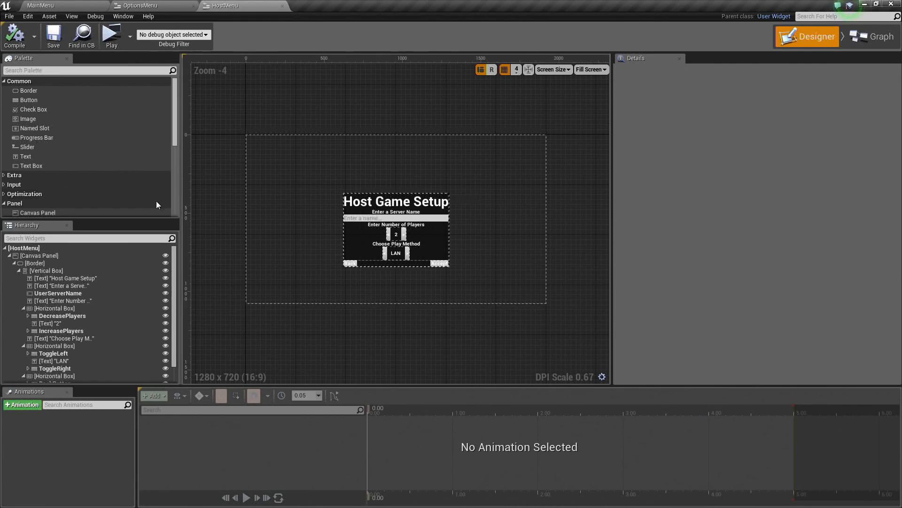
{"action": "left_click", "coordinate": [33, 263]}
{"action": "left_click", "coordinate": [18, 271]}
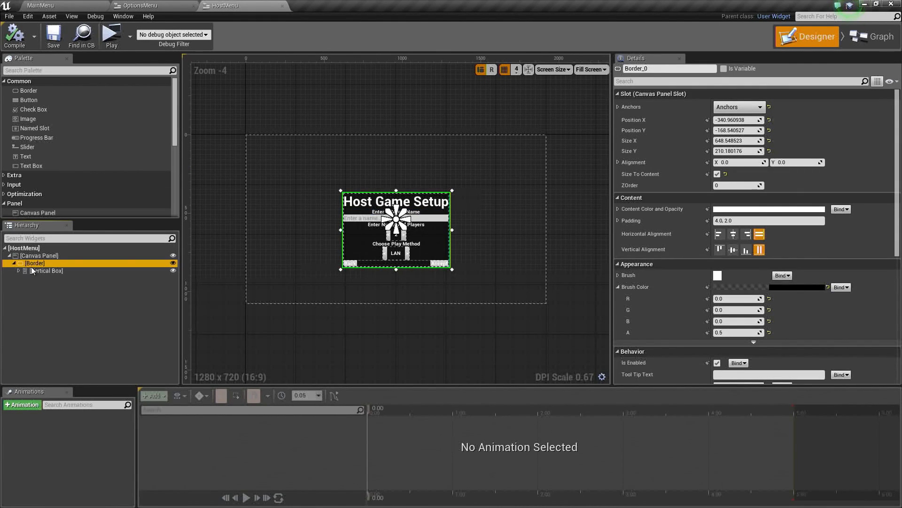
{"action": "right_click", "coordinate": [33, 263]}
{"action": "left_click", "coordinate": [51, 283]}
- Paste the copied border into the OptionsMenu canvas panel
{"action": "left_click", "coordinate": [140, 5]}
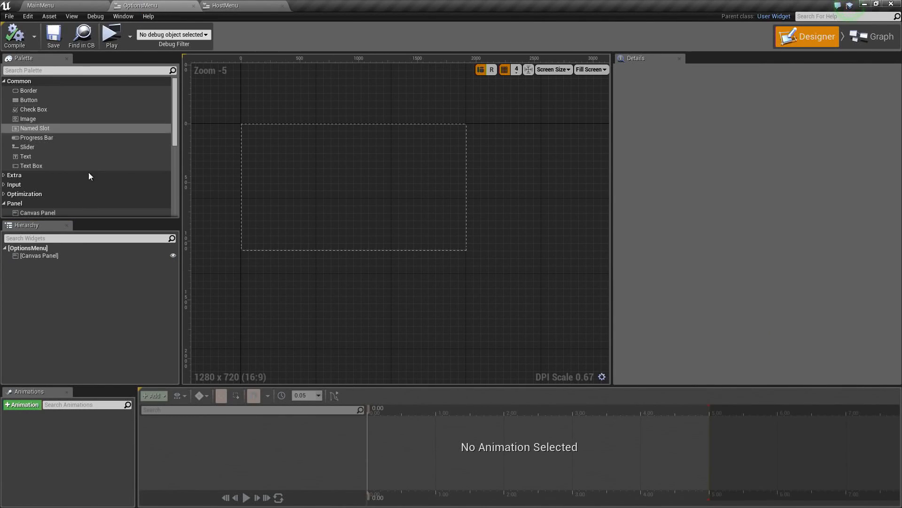
{"action": "left_click", "coordinate": [57, 255]}
{"action": "right_click", "coordinate": [58, 254]}
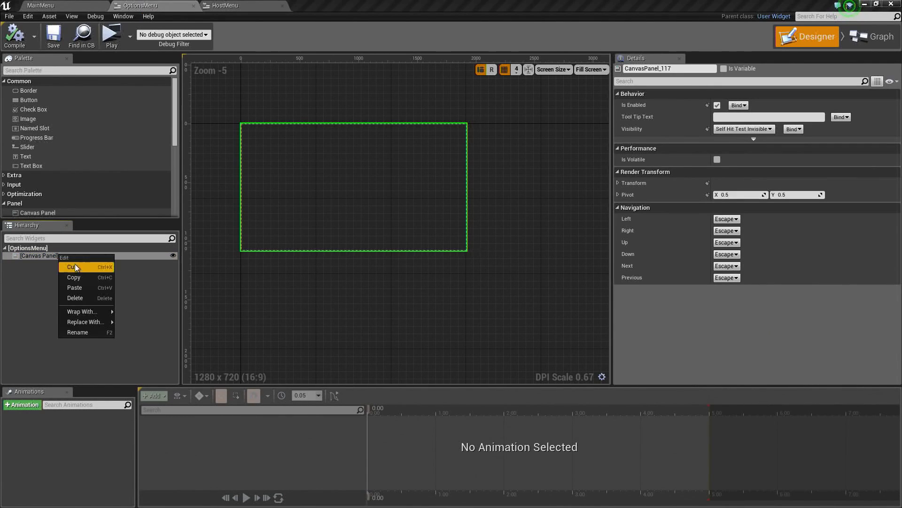
{"action": "left_click", "coordinate": [83, 286]}
- Expand the pasted hierarchy and move the border toward the canvas centre, to about X -353, Y -249
{"action": "double_click", "coordinate": [17, 258]}
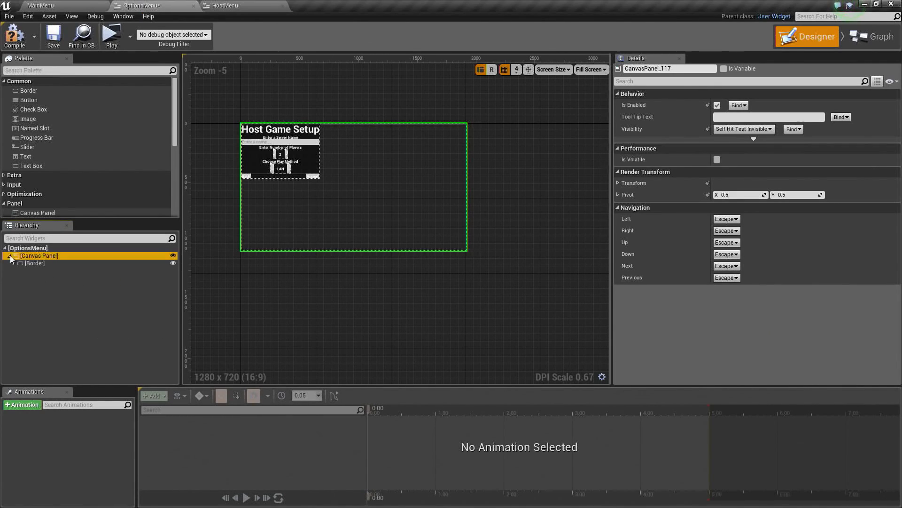
{"action": "left_click", "coordinate": [14, 263]}
{"action": "left_click", "coordinate": [19, 270]}
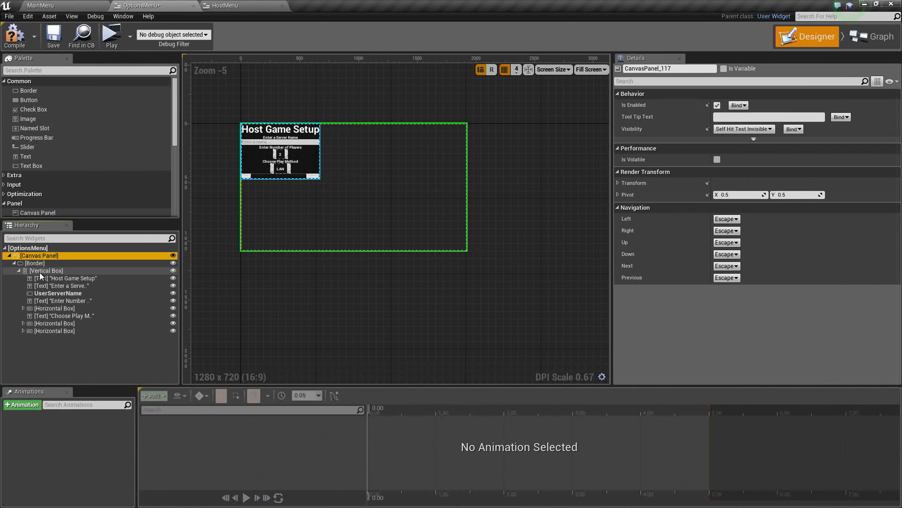
{"action": "left_click", "coordinate": [32, 263]}
{"action": "left_click_drag", "start_coordinate": [306, 162], "coordinate": [376, 188]}
{"action": "scroll", "coordinate": [413, 200], "scroll_direction": "up", "scroll_amount": 2}
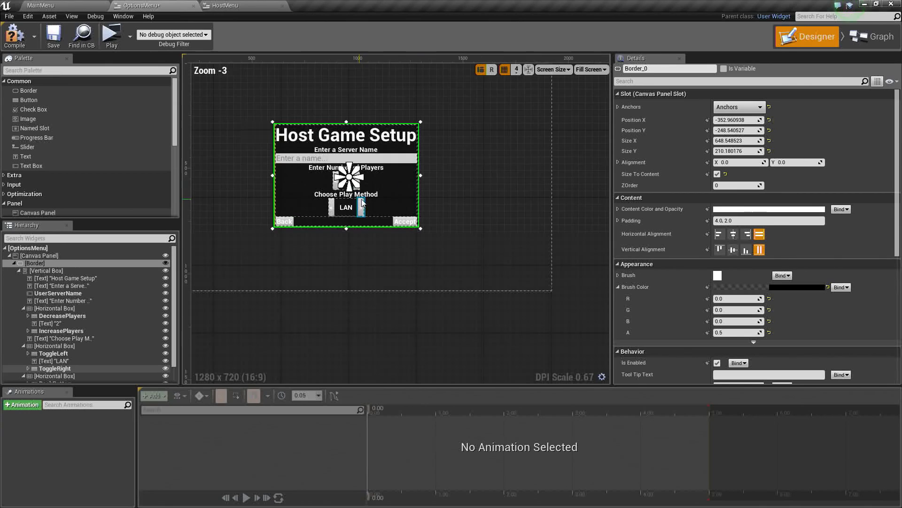
- Change the Host Game Setup title text to "Player Options"
{"action": "left_click", "coordinate": [94, 278]}
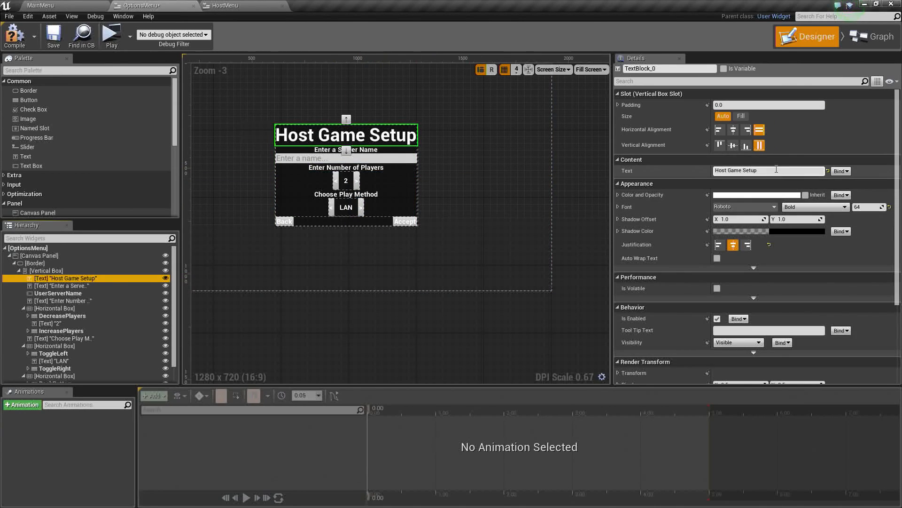
{"action": "left_click", "coordinate": [738, 170]}
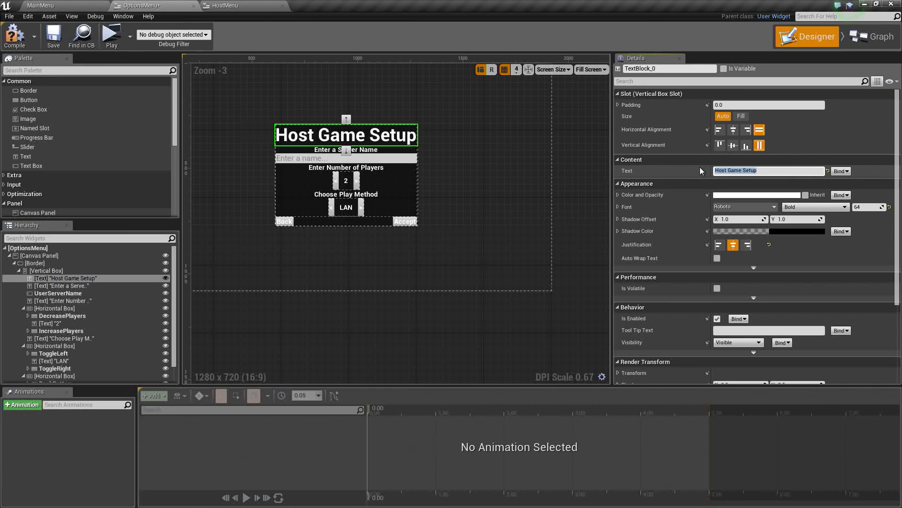
{"action": "type", "text": "Player Options"}
{"action": "key", "text": "Return"}
- Recentre the border on the canvas at about X -285, Y -229
{"action": "right_click_drag", "start_coordinate": [402, 179], "coordinate": [452, 194]}
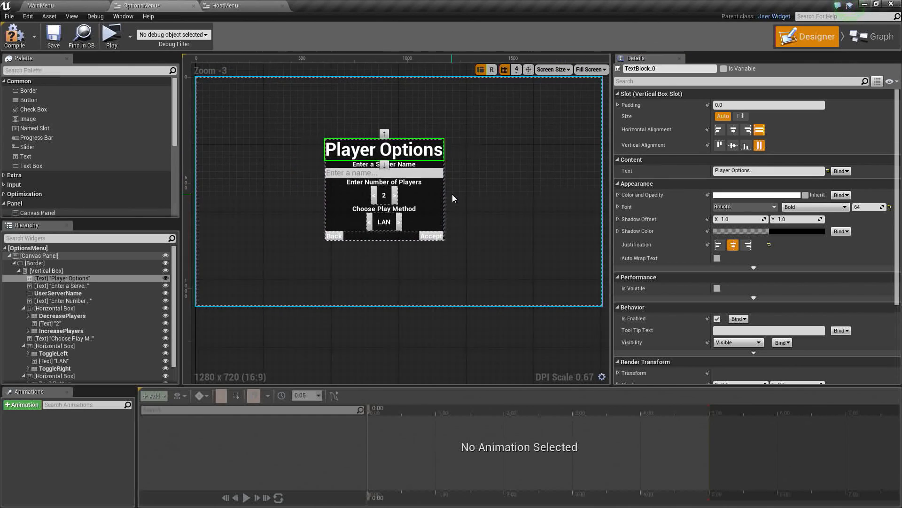
{"action": "left_click", "coordinate": [33, 264]}
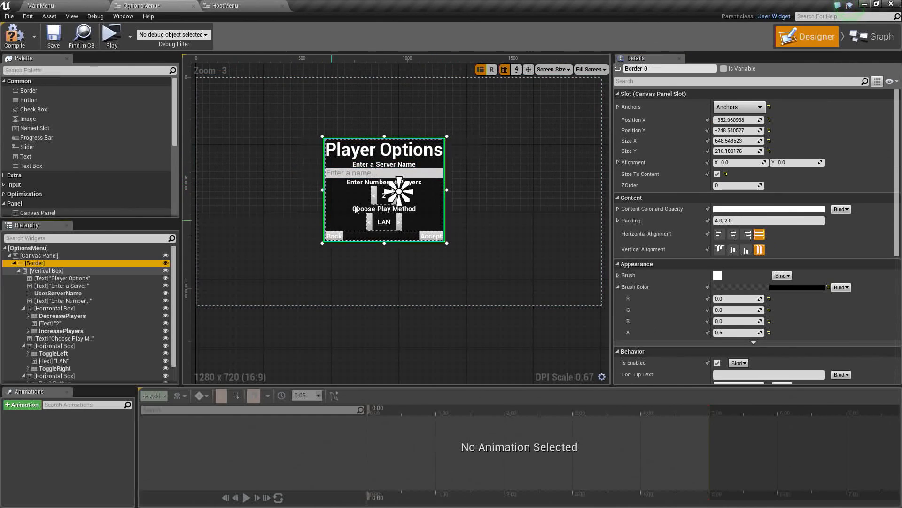
{"action": "left_click_drag", "start_coordinate": [410, 154], "coordinate": [424, 158]}
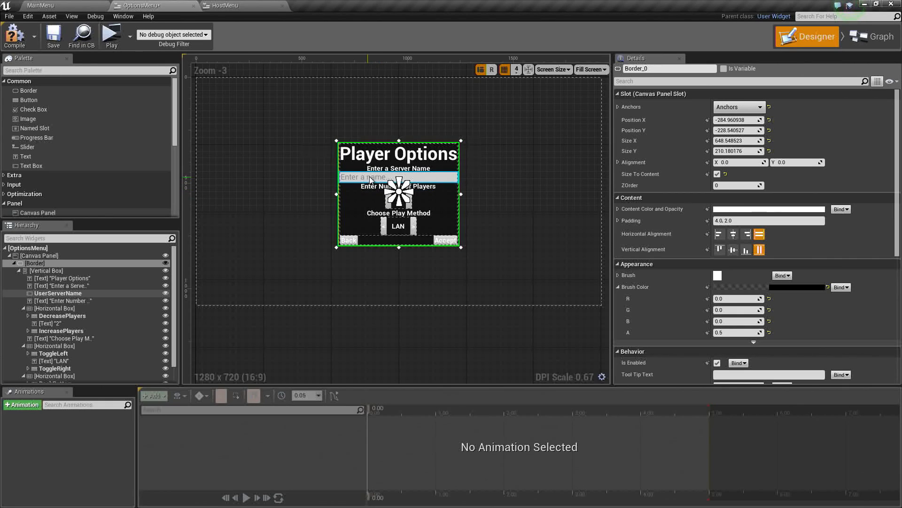
- Change the "Enter a Server Name" label to "Enter Your Name"
{"action": "left_click", "coordinate": [389, 170]}
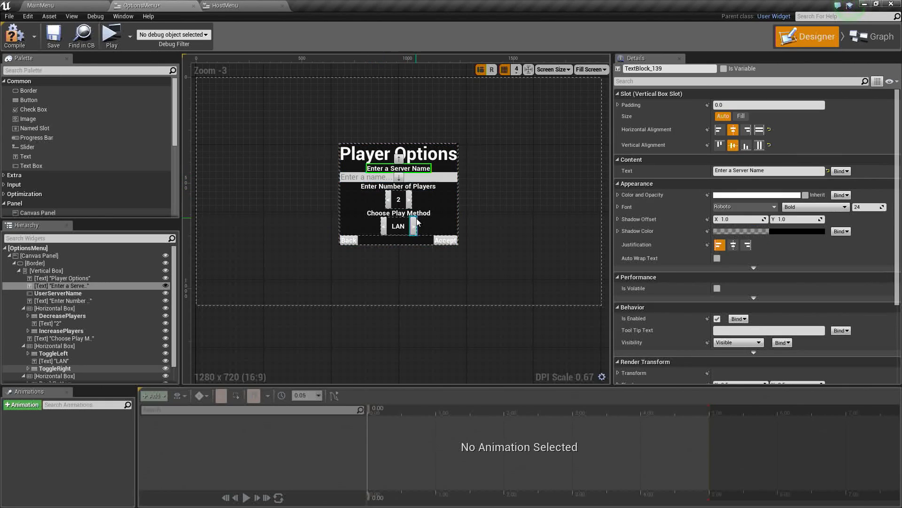
{"action": "left_click_drag", "start_coordinate": [773, 171], "coordinate": [726, 168]}
{"action": "key", "text": "BackSpace"}
{"action": "type", "text": "r yo"}
{"action": "key", "text": "BackSpace"}
{"action": "key", "text": "BackSpace"}
{"action": "type", "text": "Your Nam"}
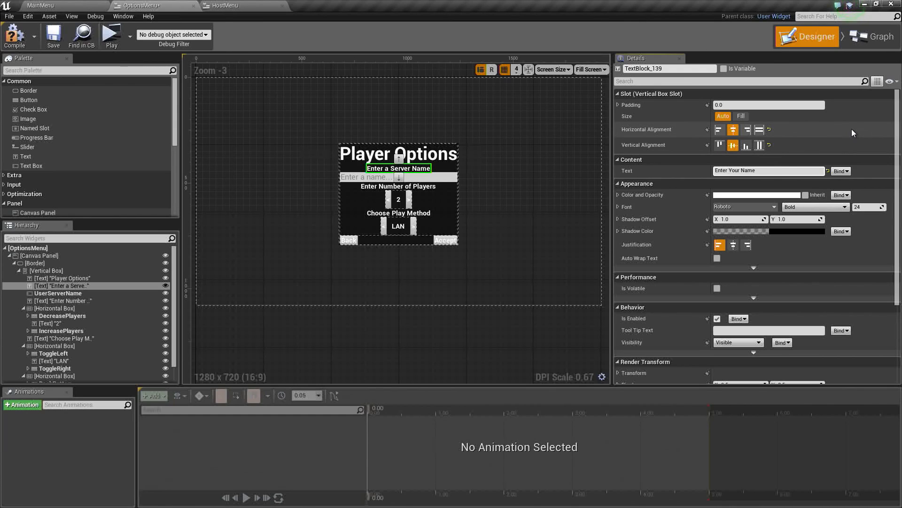
{"action": "key", "text": "Return"}
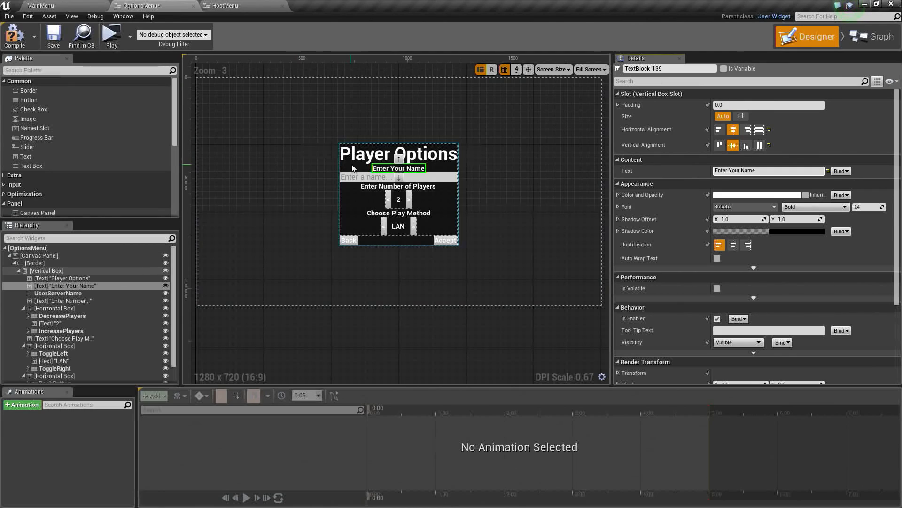
- Delete the "Enter Number of Players" label and the horizontal box holding the player count controls
{"action": "left_click", "coordinate": [357, 177]}
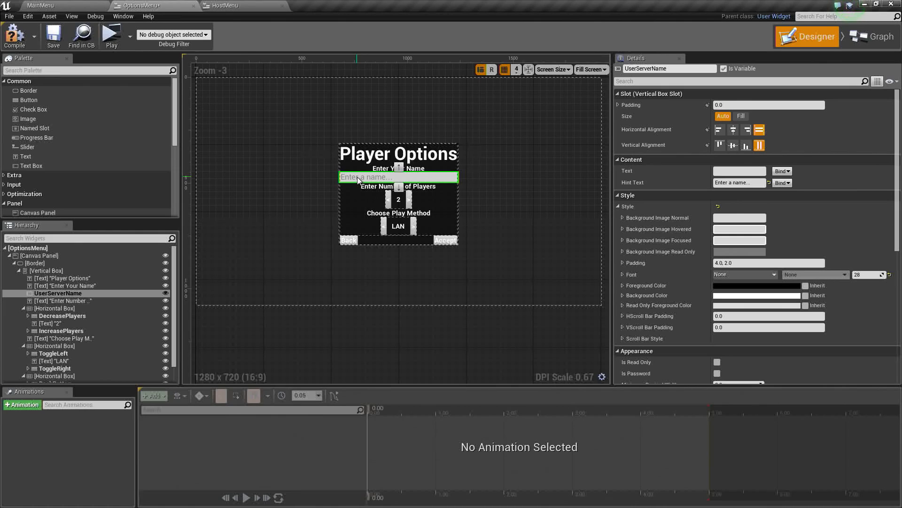
{"action": "left_click", "coordinate": [381, 188]}
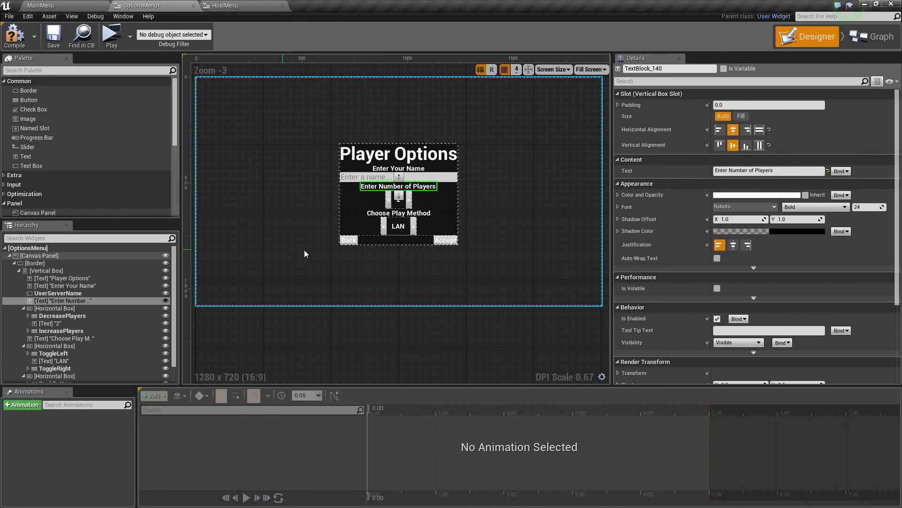
{"action": "left_click", "coordinate": [63, 308]}
{"action": "left_click", "coordinate": [62, 302]}
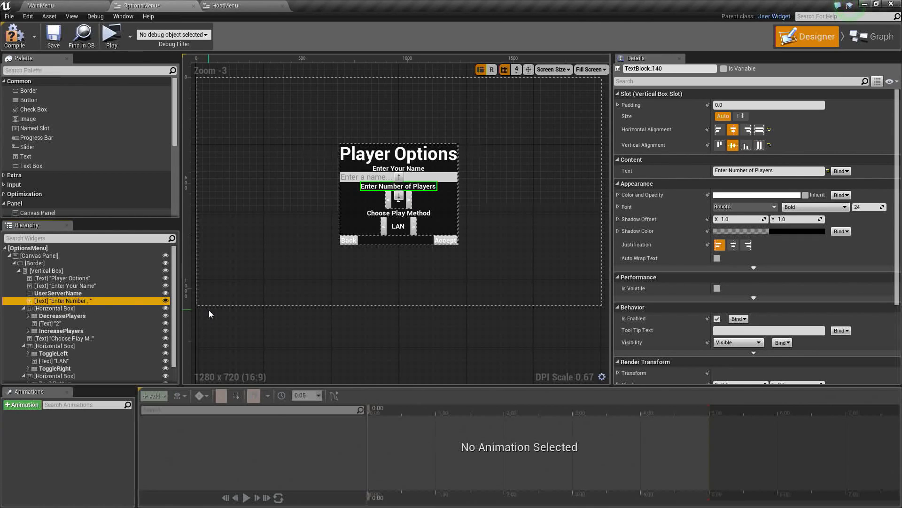
{"action": "key", "text": "Delete"}
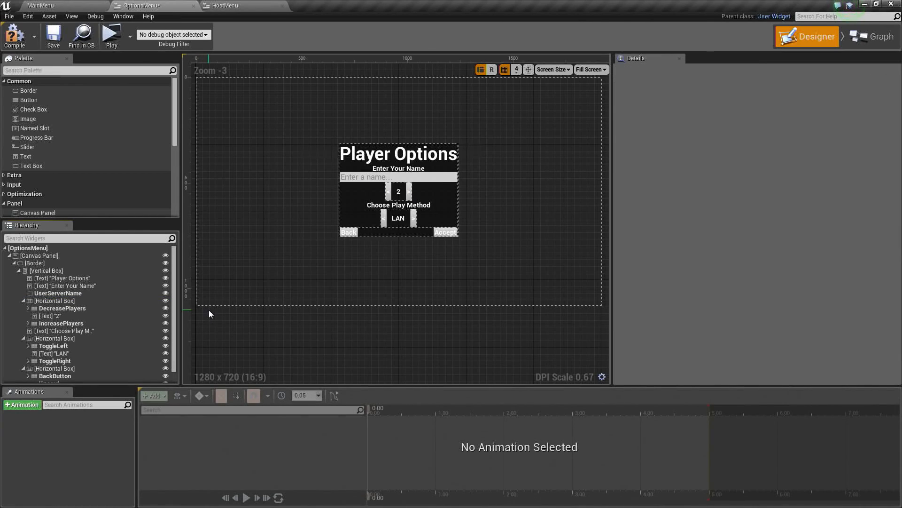
{"action": "left_click", "coordinate": [96, 301]}
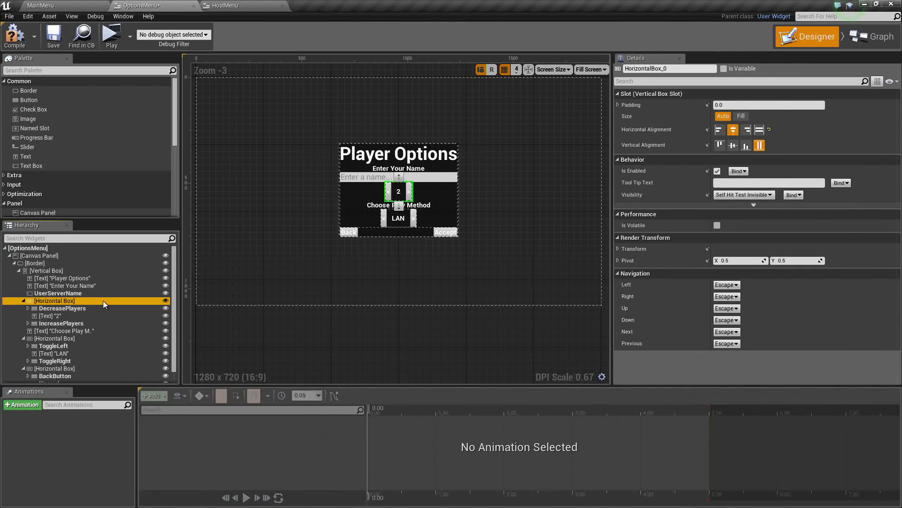
{"action": "key", "text": "Delete"}
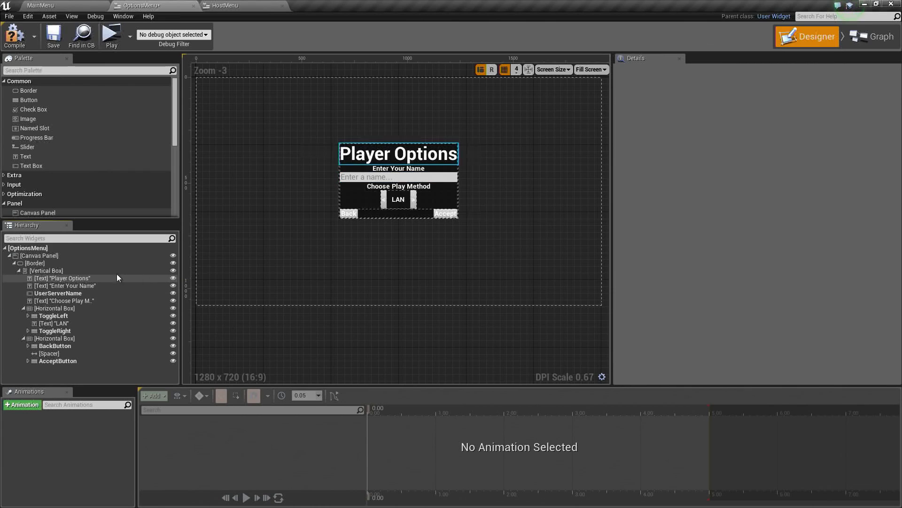
- Change the "Choose Play Method" label to "Select Avatar"
{"action": "left_click", "coordinate": [379, 187]}
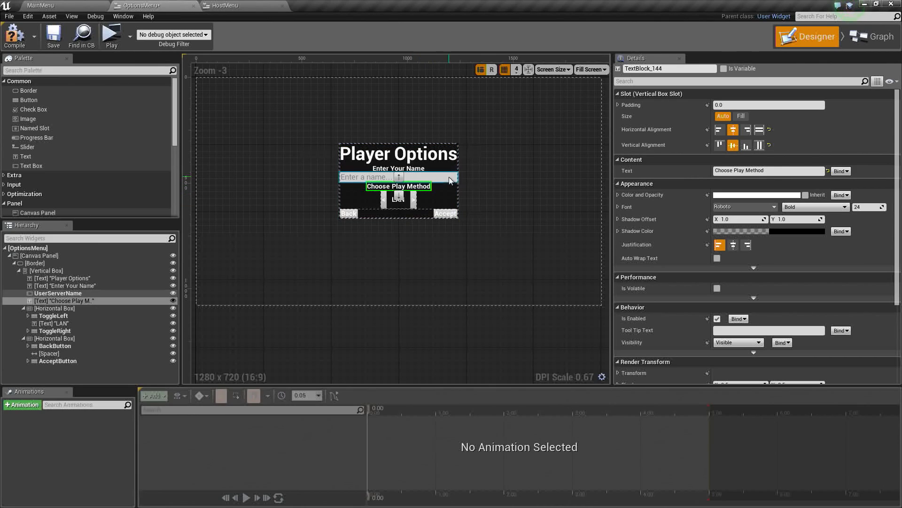
{"action": "left_click", "coordinate": [778, 173]}
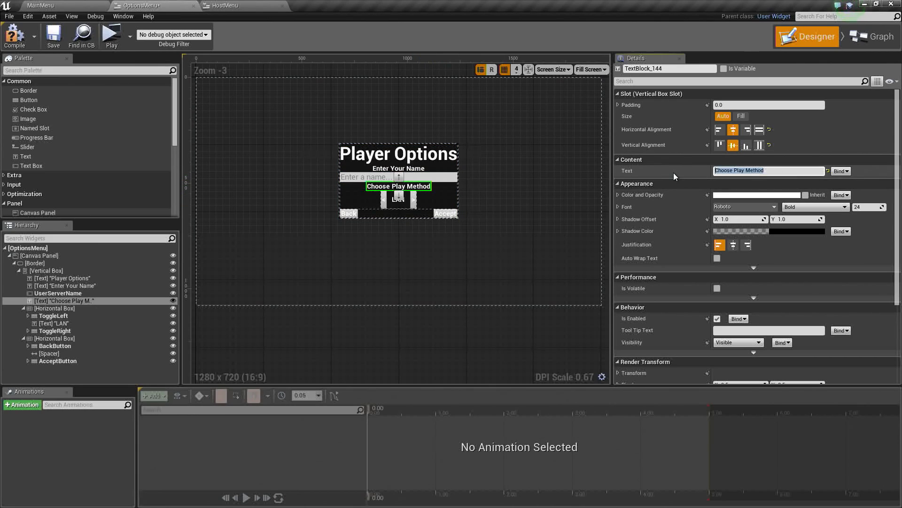
{"action": "type", "text": "Select Avat"}
{"action": "key", "text": "Return"}
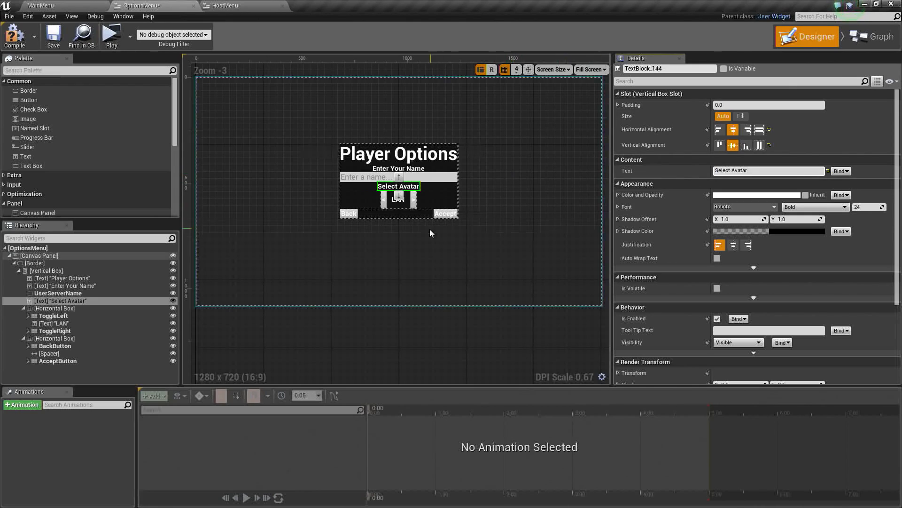
- Delete the "LAN" text from between the avatar selector's two arrow buttons
{"action": "left_click", "coordinate": [416, 231]}
{"action": "left_click", "coordinate": [399, 201]}
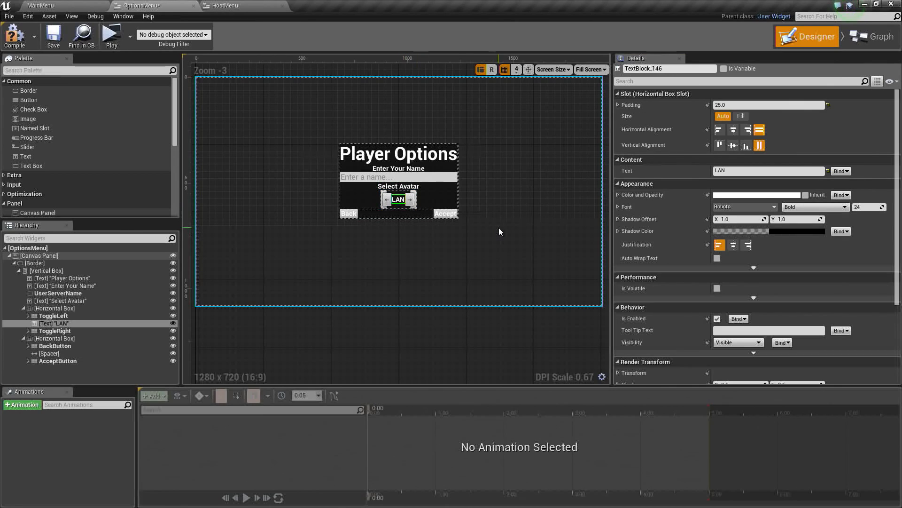
{"action": "key", "text": "Delete"}
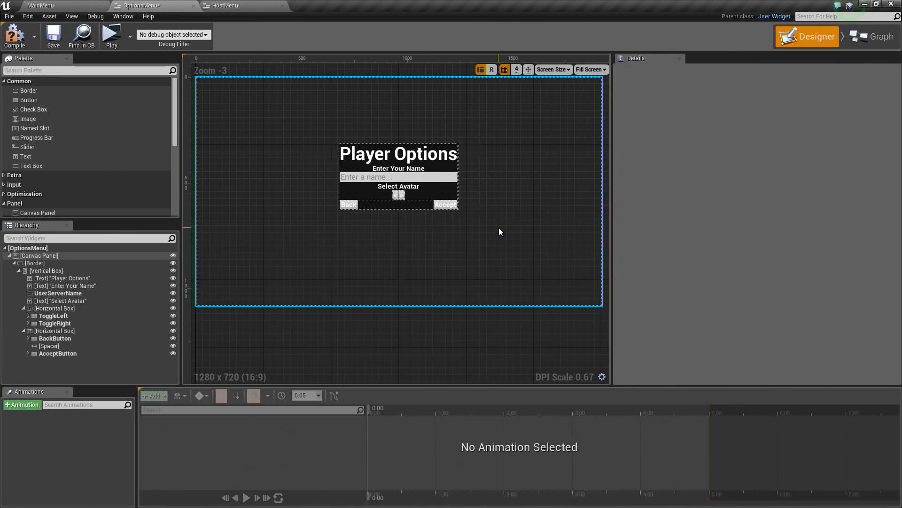
- Add an Image widget between ToggleLeft and ToggleRight in the avatar selector's horizontal box
{"action": "left_click", "coordinate": [24, 330]}
{"action": "left_click", "coordinate": [37, 120]}
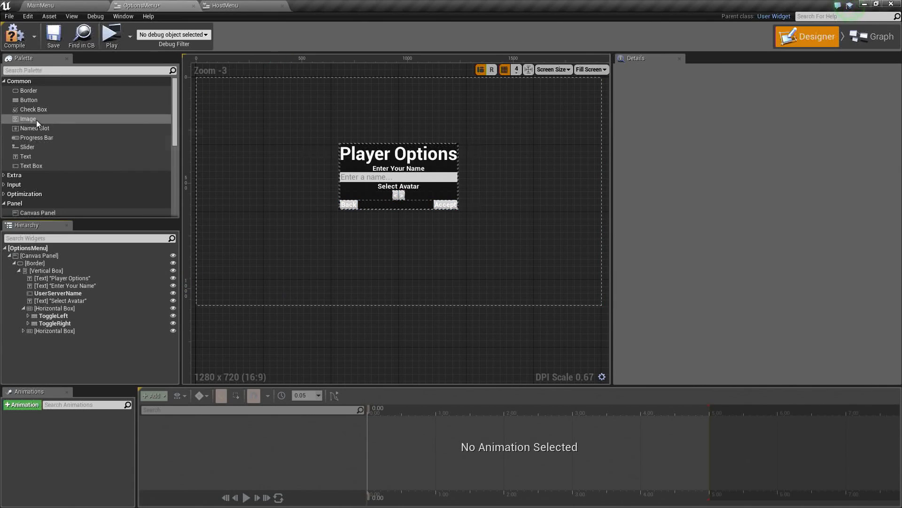
{"action": "left_click_drag", "start_coordinate": [28, 119], "coordinate": [50, 324]}
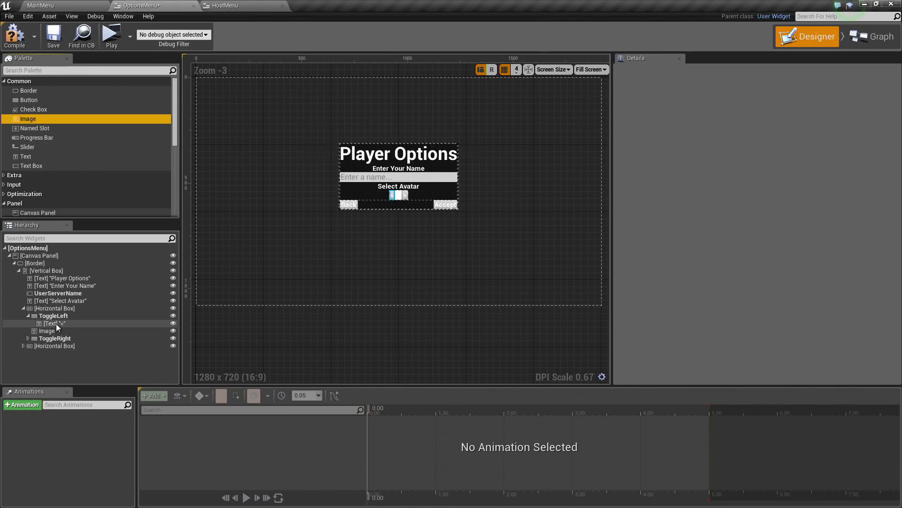
{"action": "left_click", "coordinate": [28, 315]}
- Wrap the new avatar image with a Size Box
{"action": "left_click", "coordinate": [55, 323]}
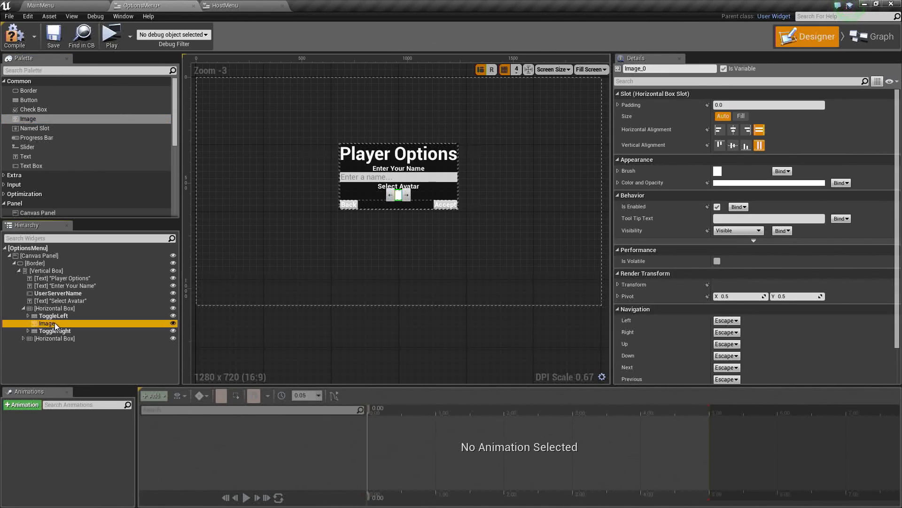
{"action": "right_click", "coordinate": [54, 322]}
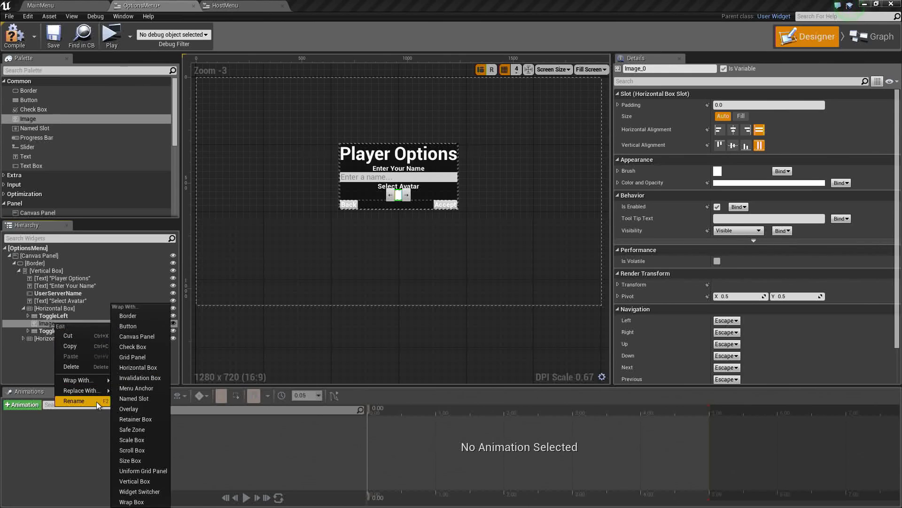
{"action": "mouse_move", "coordinate": [91, 382]}
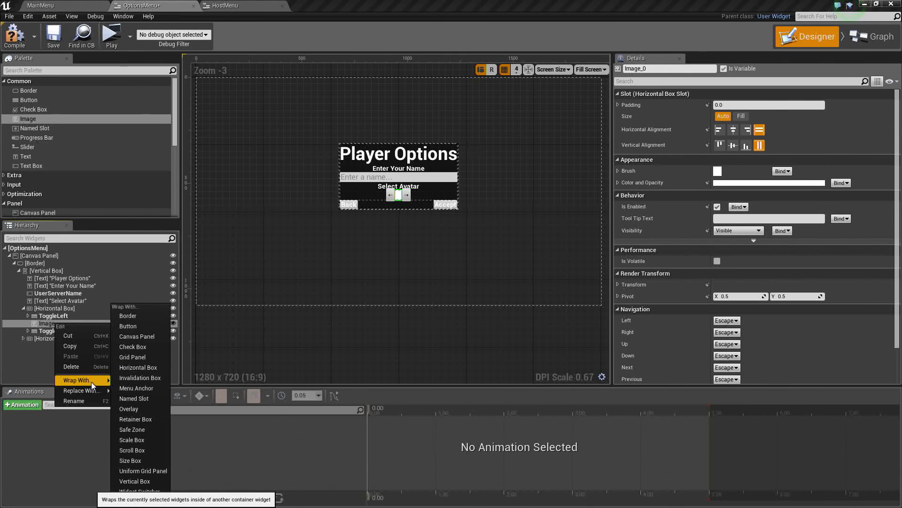
{"action": "left_click", "coordinate": [145, 458]}
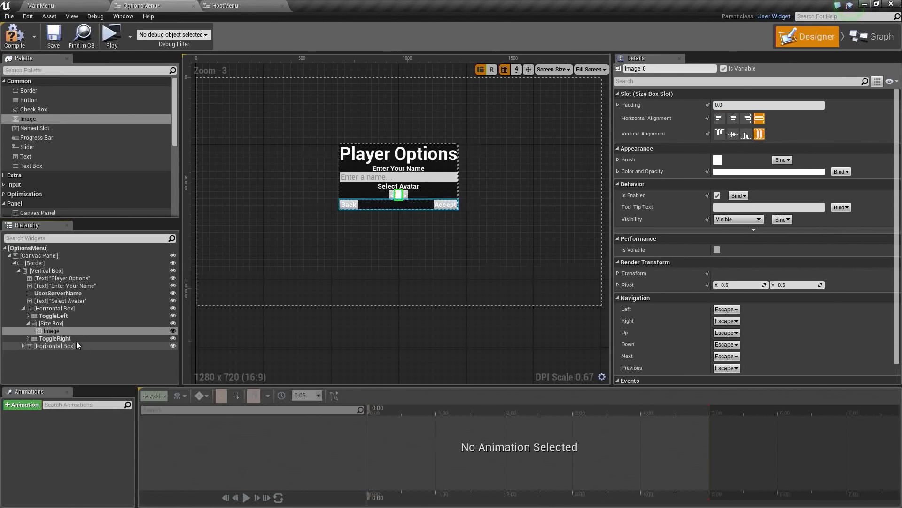
- Enable the Size Box's width and height overrides and set both to 256
{"action": "left_click", "coordinate": [52, 323]}
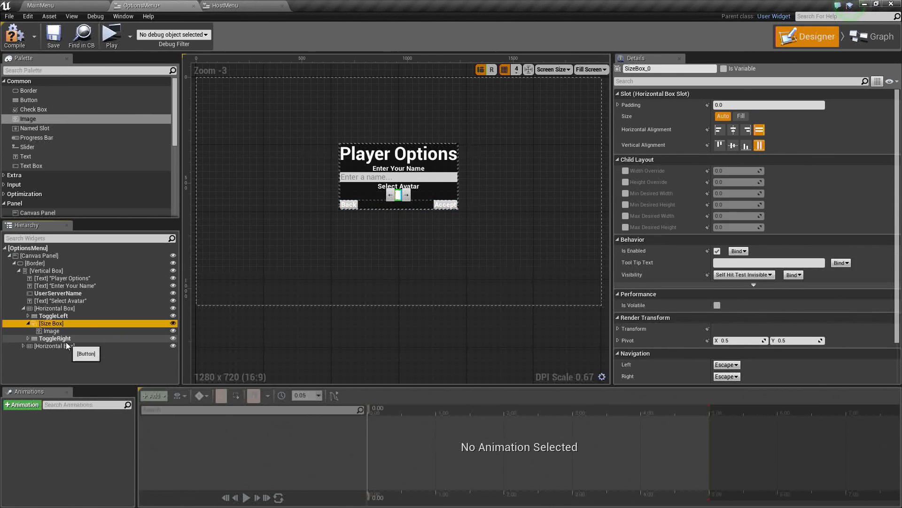
{"action": "left_click", "coordinate": [626, 170]}
{"action": "left_click", "coordinate": [626, 182]}
{"action": "left_click", "coordinate": [749, 170]}
{"action": "type", "text": "256"}
{"action": "key", "text": "Tab"}
{"action": "key", "text": "Tab"}
{"action": "key", "text": "Return"}
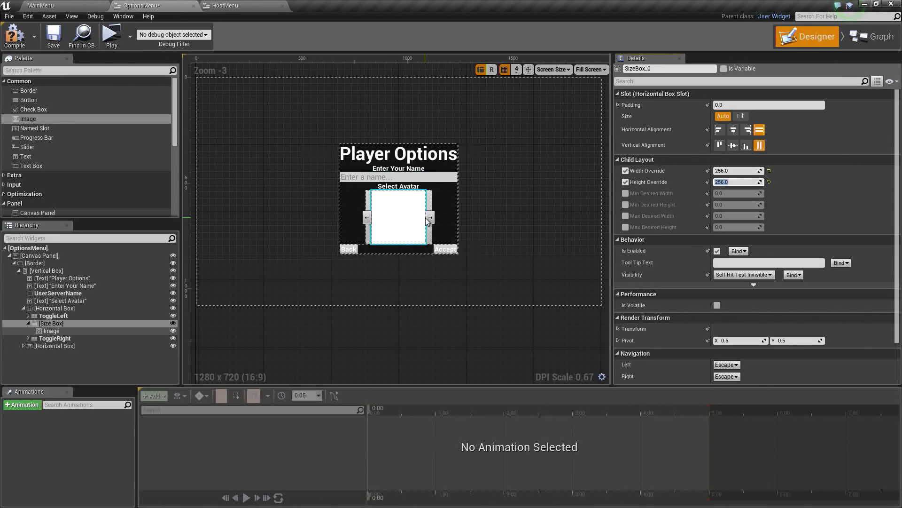
- Compile and save the OptionsMenu widget
{"action": "left_click", "coordinate": [30, 47]}
{"action": "left_click", "coordinate": [53, 40]}
{"action": "left_click", "coordinate": [270, 154]}
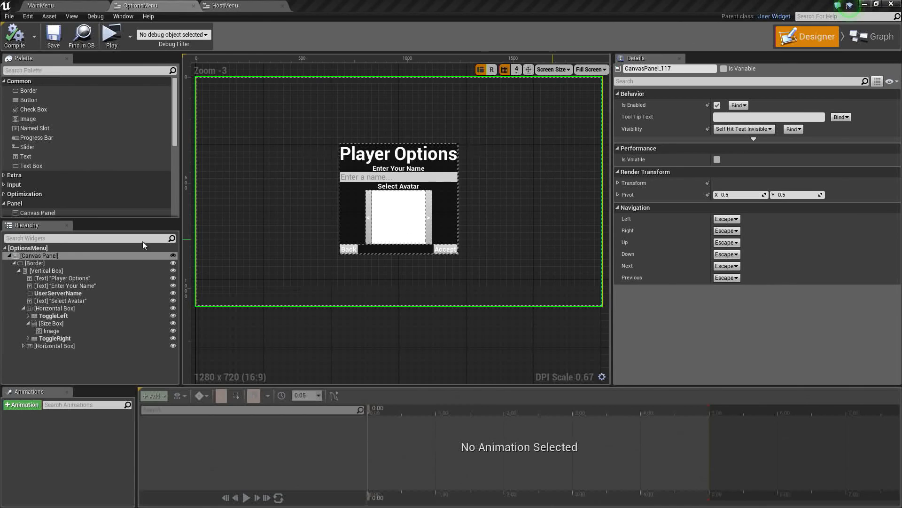
- Add a Text block about 683 by 96 to the canvas above the Player Options box, anchored to the top centre
{"action": "left_click", "coordinate": [19, 270]}
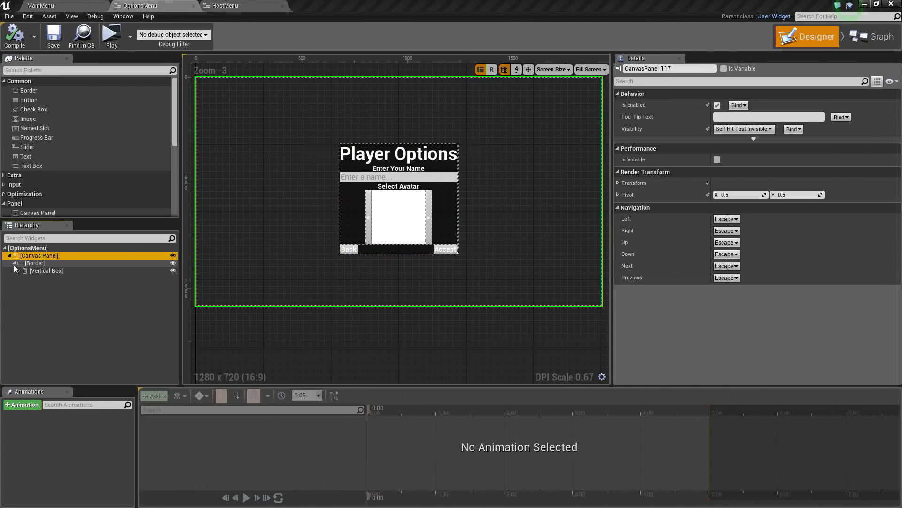
{"action": "left_click", "coordinate": [14, 263]}
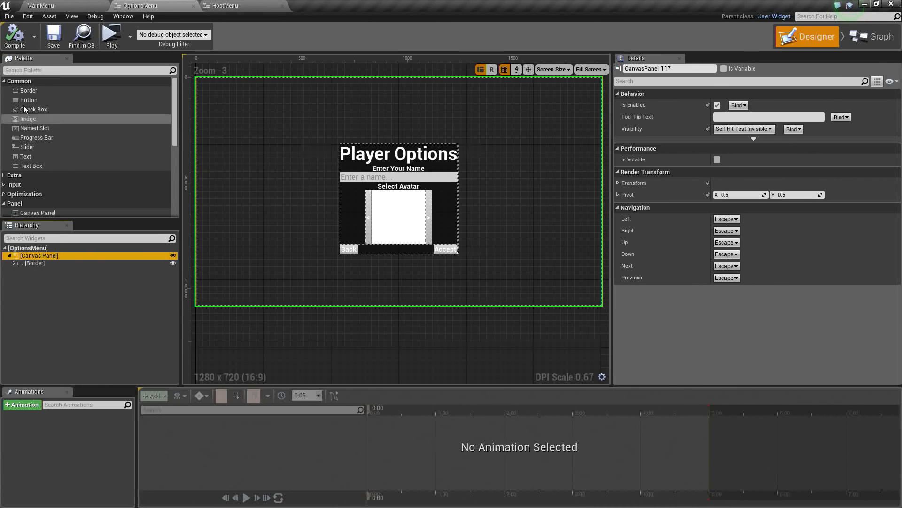
{"action": "left_click_drag", "start_coordinate": [28, 156], "coordinate": [476, 146]}
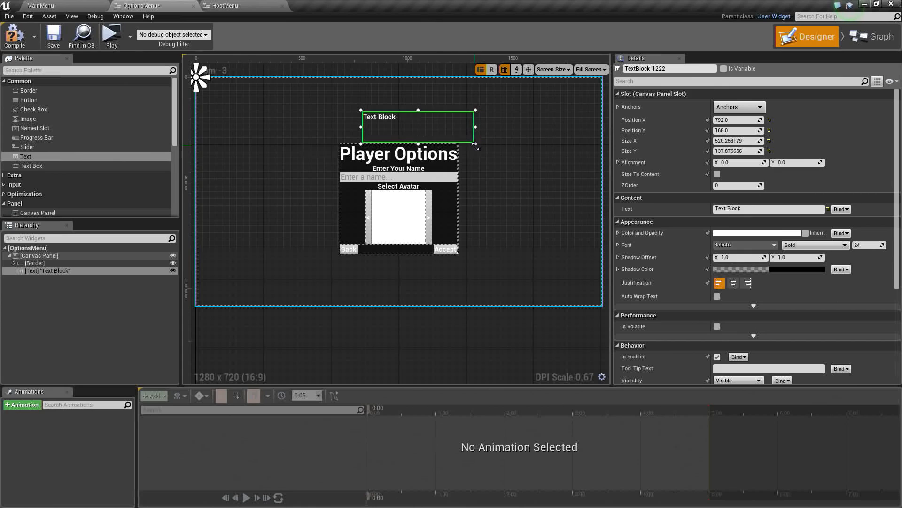
{"action": "left_click_drag", "start_coordinate": [361, 110], "coordinate": [326, 119]}
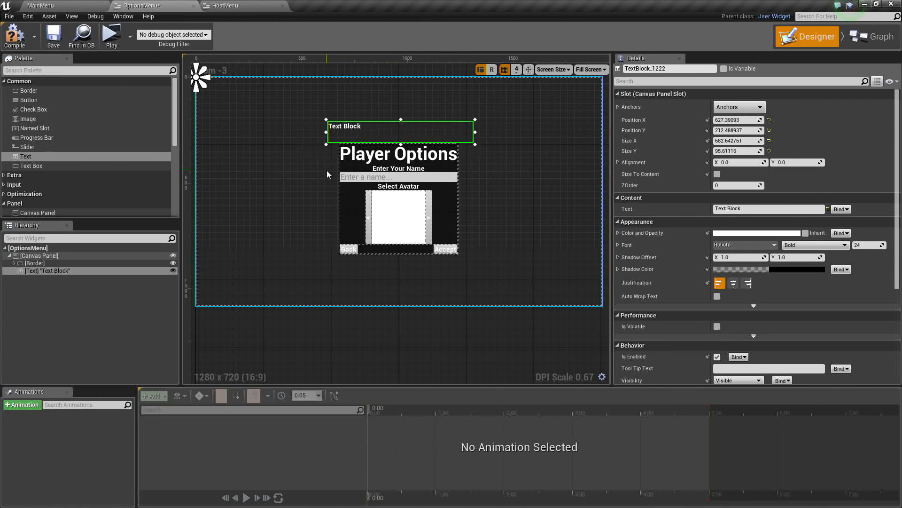
{"action": "left_click", "coordinate": [739, 107]}
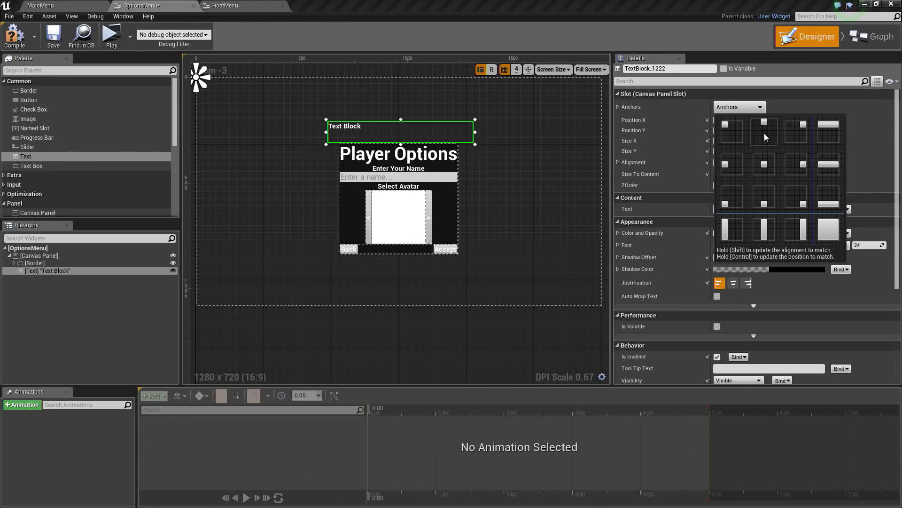
{"action": "left_click", "coordinate": [764, 133]}
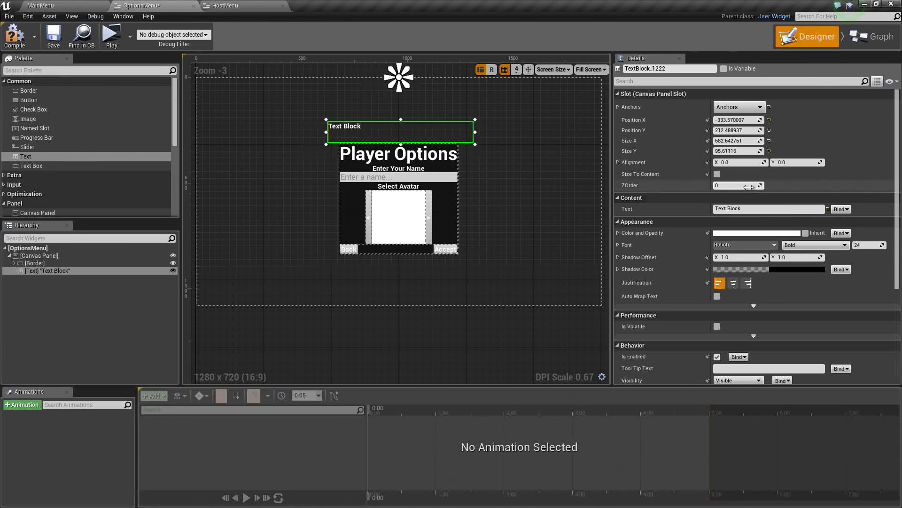
- Set the new text block's font size to 48 and its typeface to Light
{"action": "left_click", "coordinate": [864, 246]}
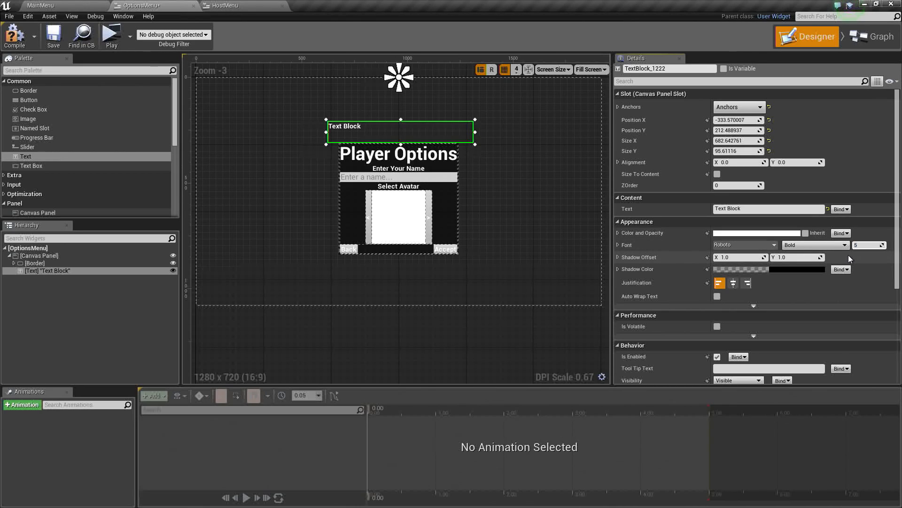
{"action": "type", "text": "48"}
{"action": "key", "text": "Return"}
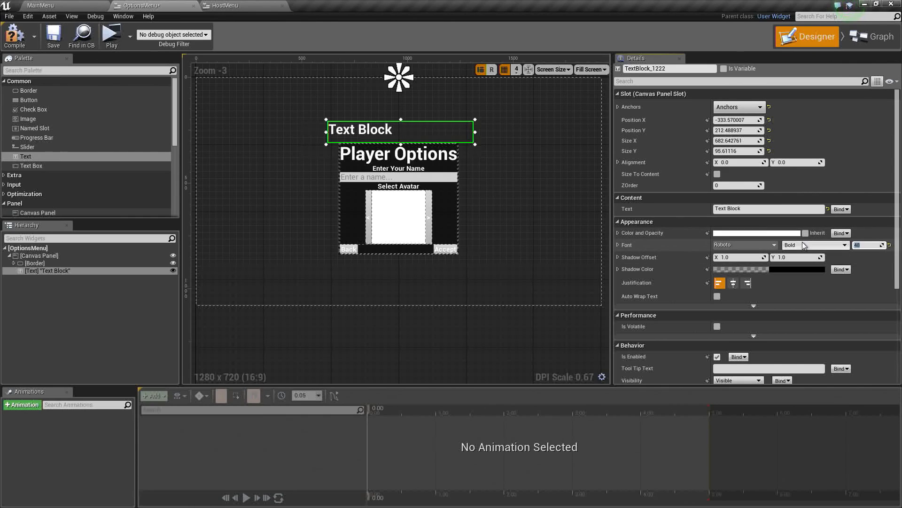
{"action": "left_click", "coordinate": [759, 246]}
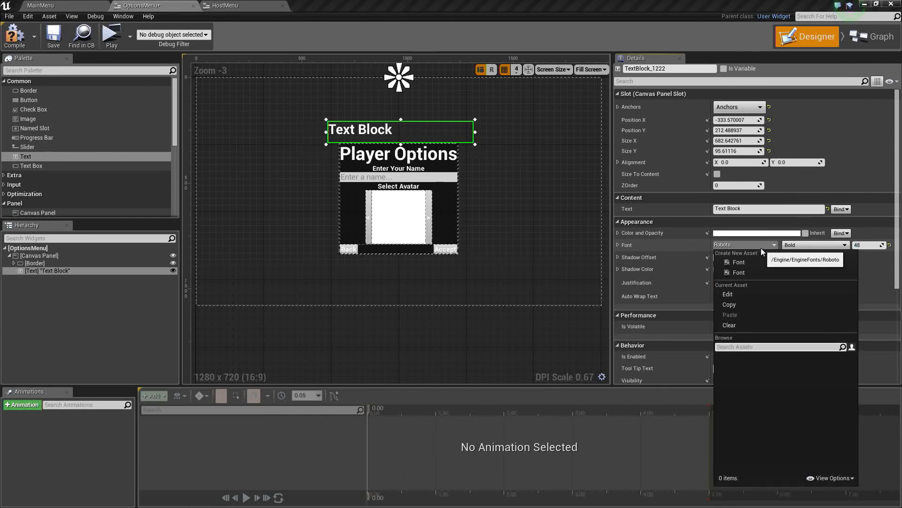
{"action": "left_click", "coordinate": [823, 245]}
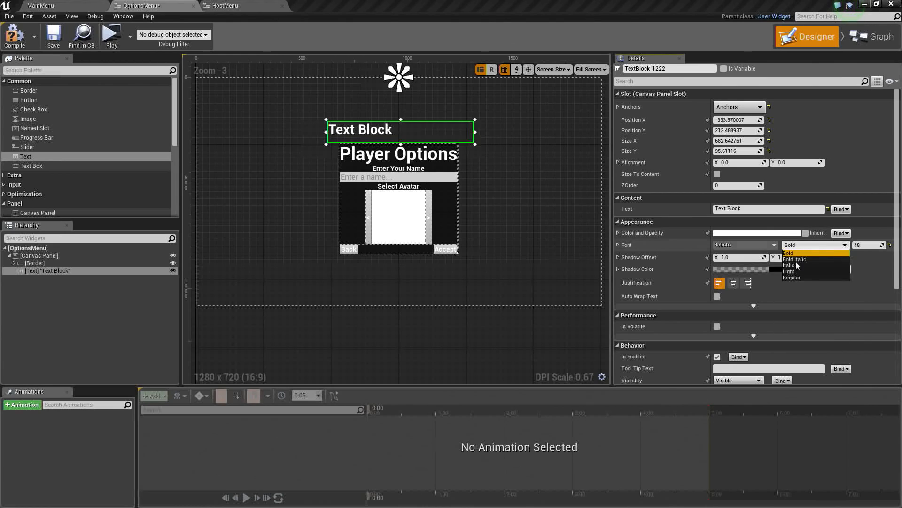
{"action": "left_click", "coordinate": [802, 251]}
{"action": "left_click", "coordinate": [754, 246]}
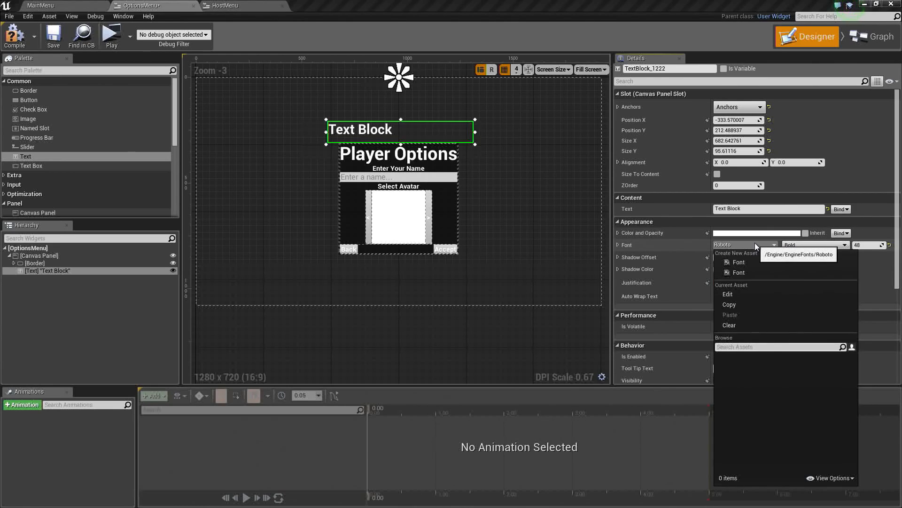
{"action": "left_click", "coordinate": [755, 243]}
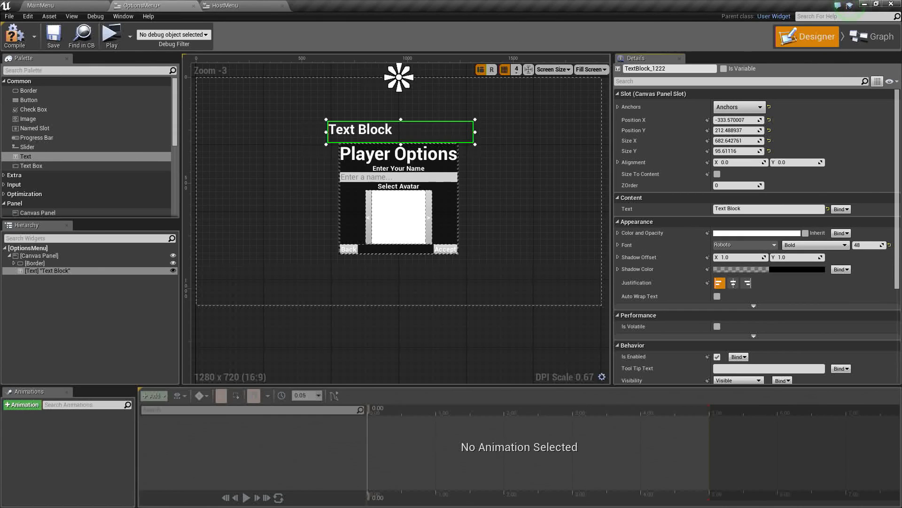
{"action": "left_click", "coordinate": [817, 244]}
{"action": "left_click", "coordinate": [793, 271]}
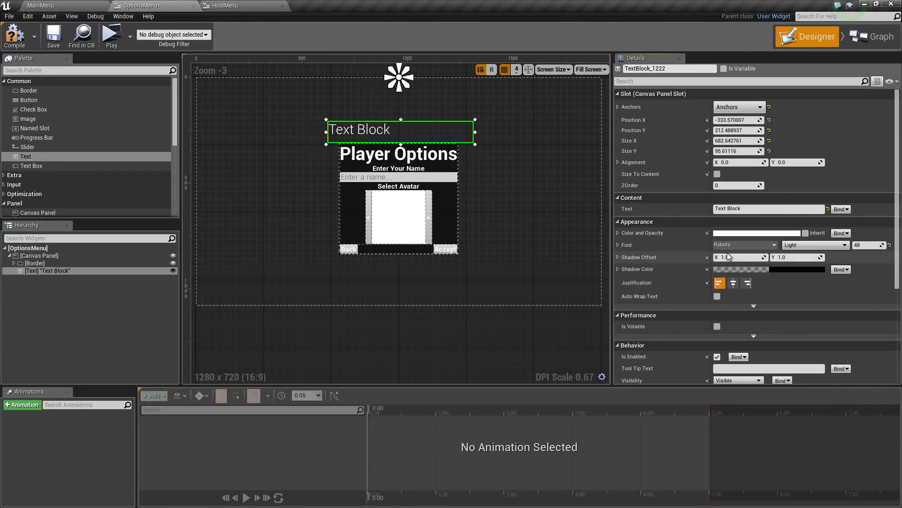
- Set the new text block's content to "Please set up your Player Profile to continue."
{"action": "left_click", "coordinate": [752, 209]}
{"action": "type", "text": "Please se"}
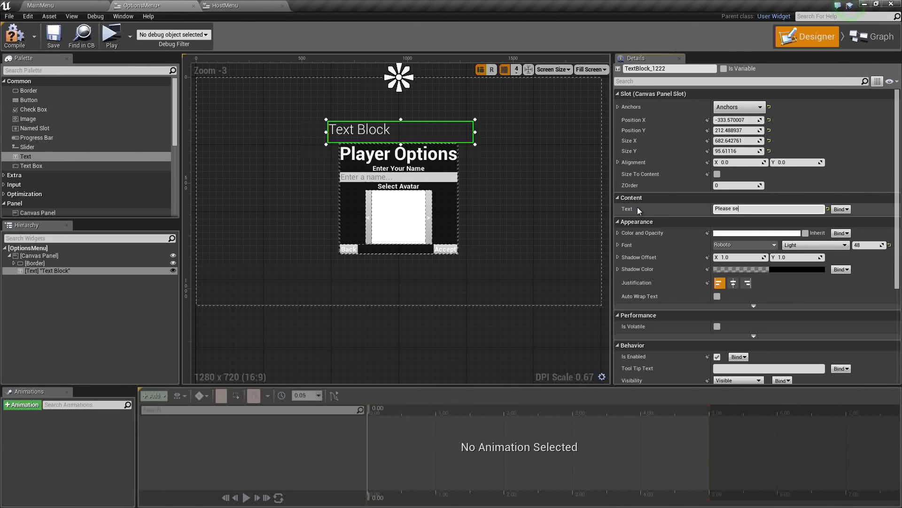
{"action": "type", "text": "t up your Player Profile to continue."}
{"action": "key", "text": "Return"}
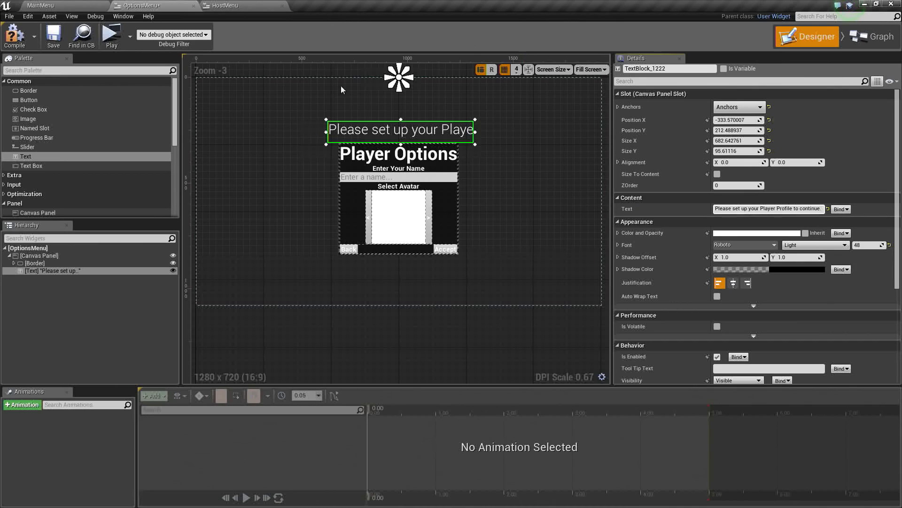
- Size the message to its content and position it above the Player Options box at about X -585, Y 200
{"action": "left_click", "coordinate": [718, 174]}
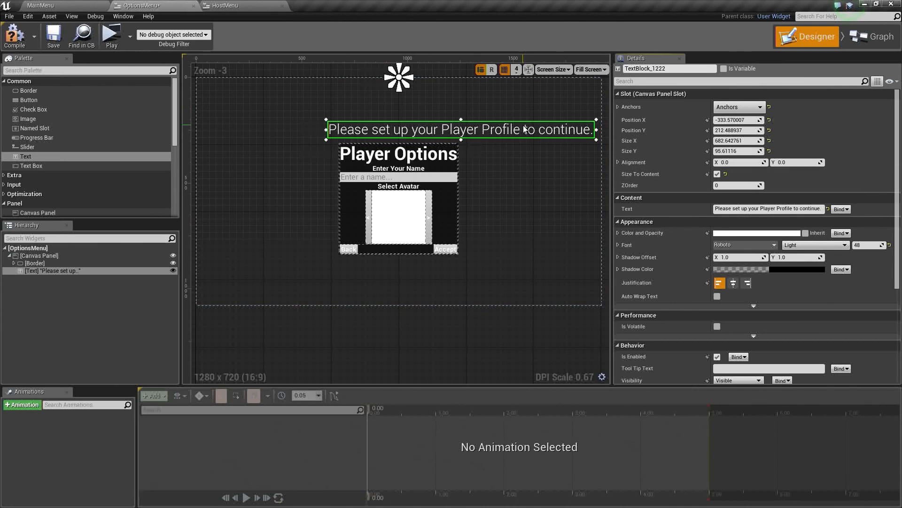
{"action": "left_click_drag", "start_coordinate": [538, 138], "coordinate": [483, 128]}
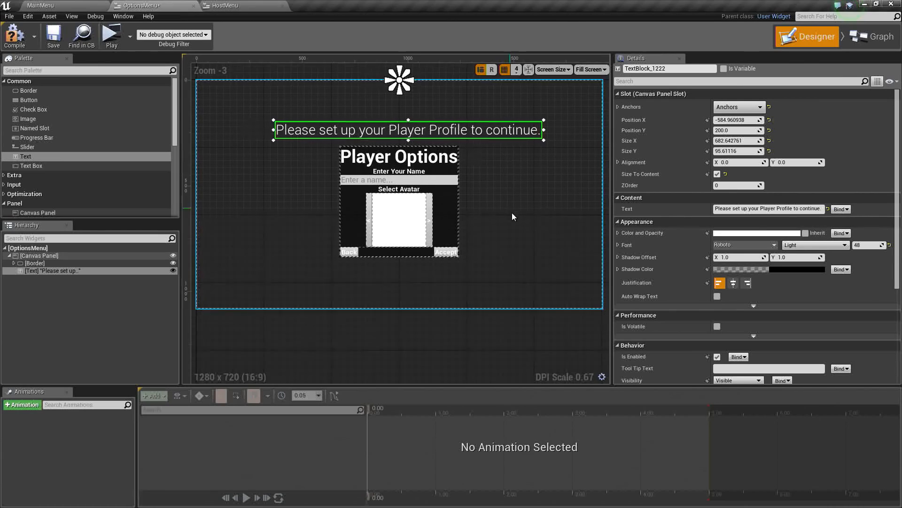
{"action": "right_click_drag", "start_coordinate": [511, 211], "coordinate": [515, 230]}
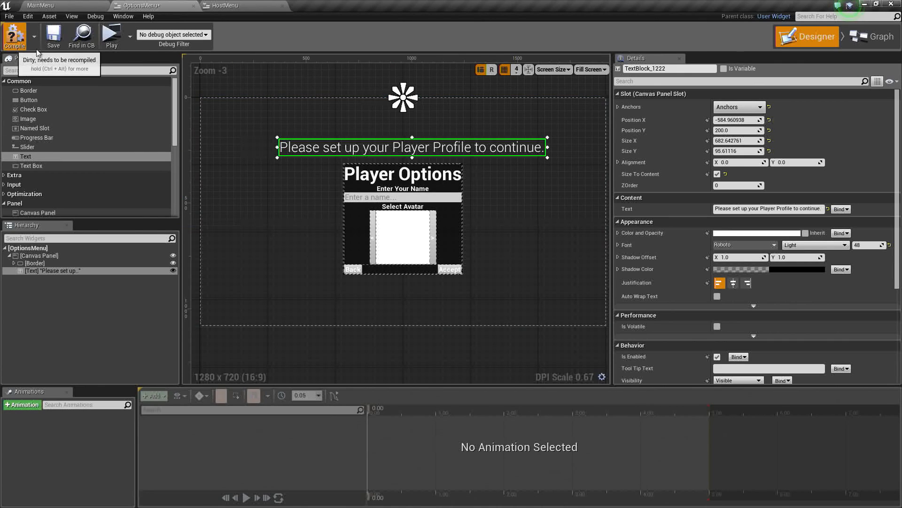
- Compile and save the OptionsMenu widget, and run a standalone game preview before closing it
{"action": "left_click", "coordinate": [53, 35]}
{"action": "left_click", "coordinate": [112, 35]}
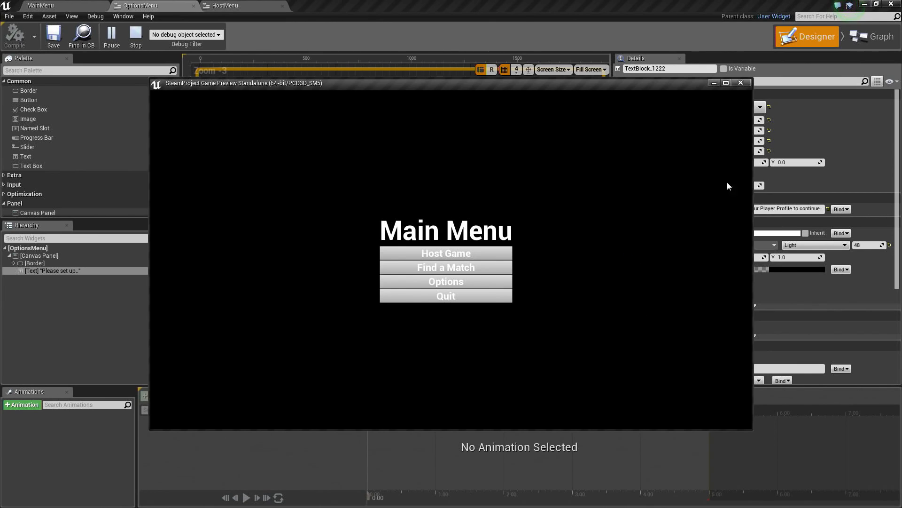
{"action": "left_click", "coordinate": [740, 83]}
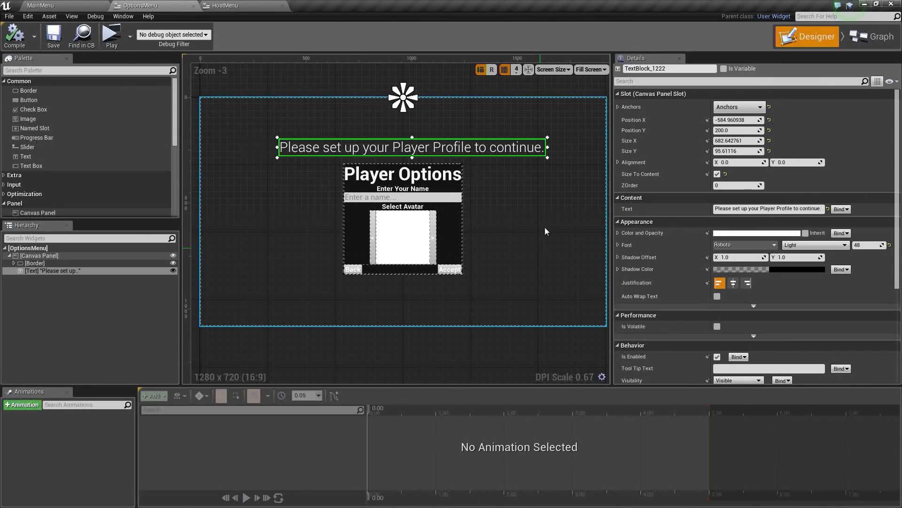